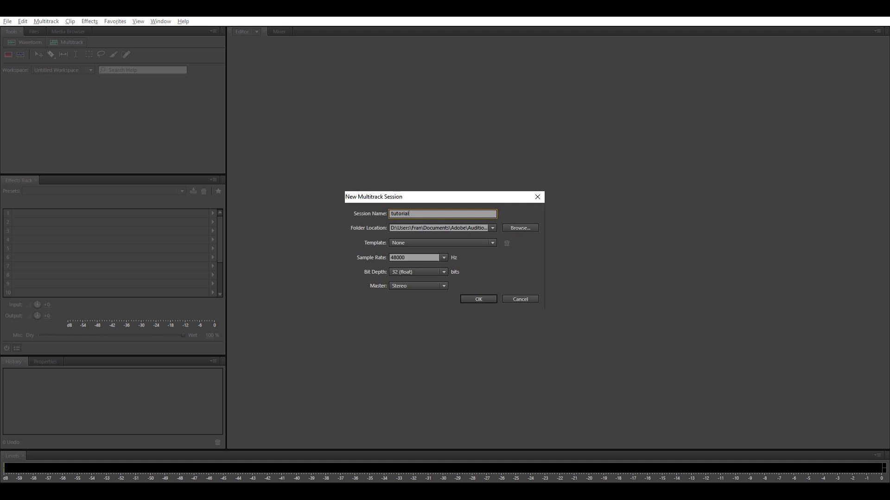
Step: Create the 'tutorial' multitrack session at 48000 Hz, 32-bit float, with a stereo master
key("Return")
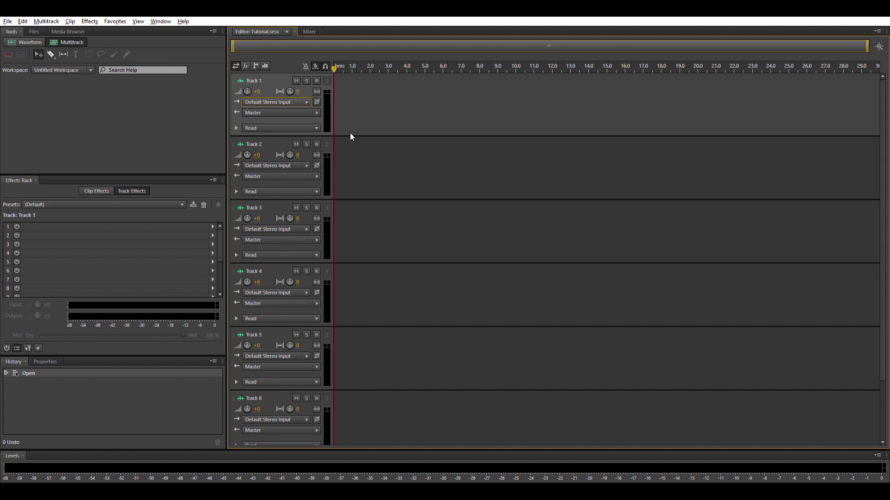
key("ctrl+k")
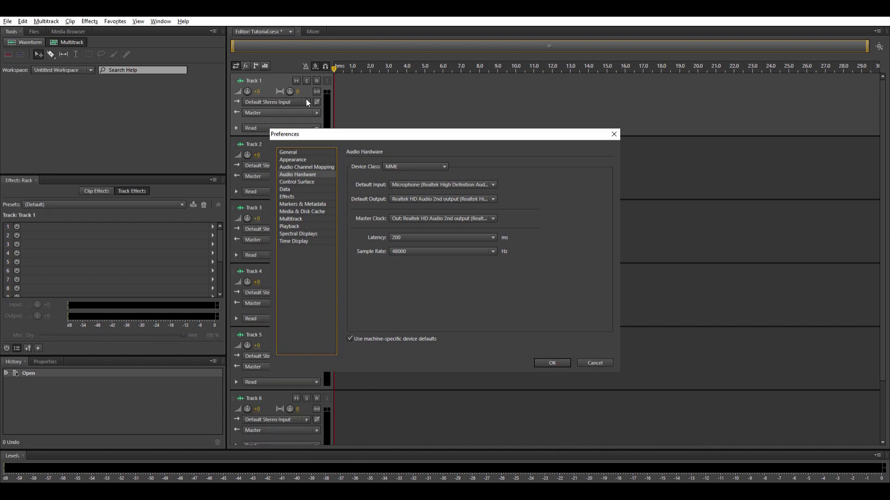
key("Escape")
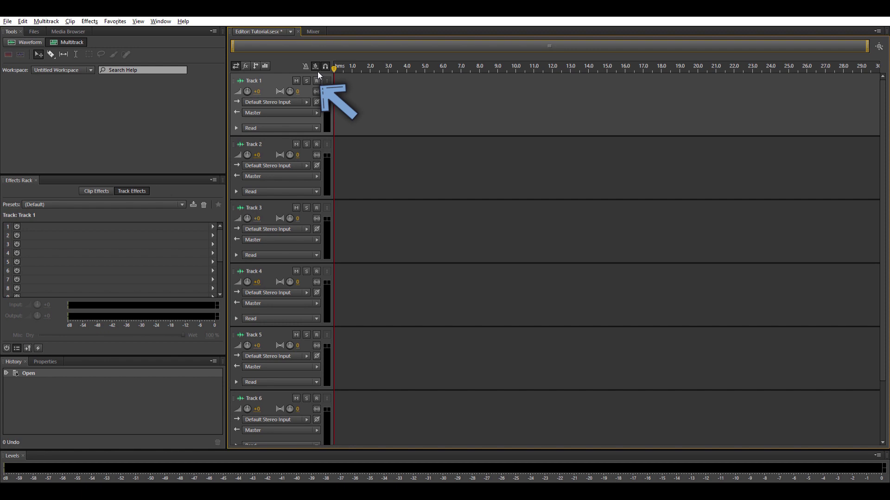
Step: Record an eight-second voice clip onto record-armed Track 1
left_click(316, 80)
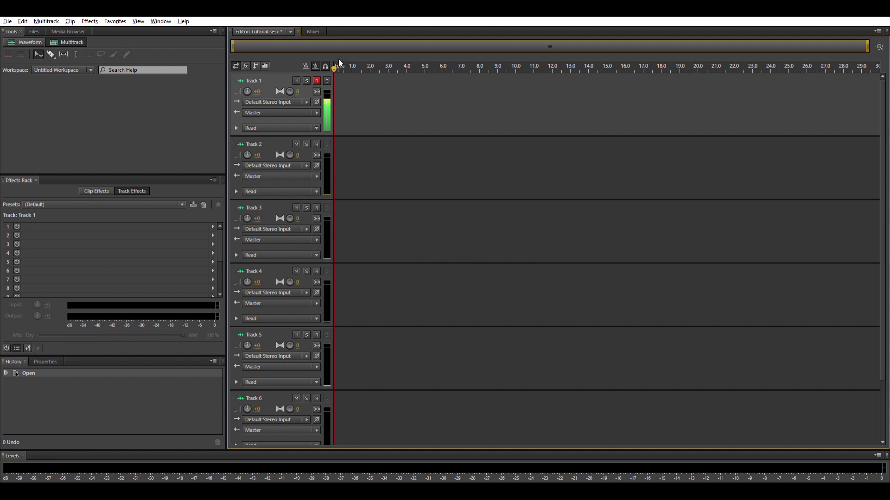
key("shift+space")
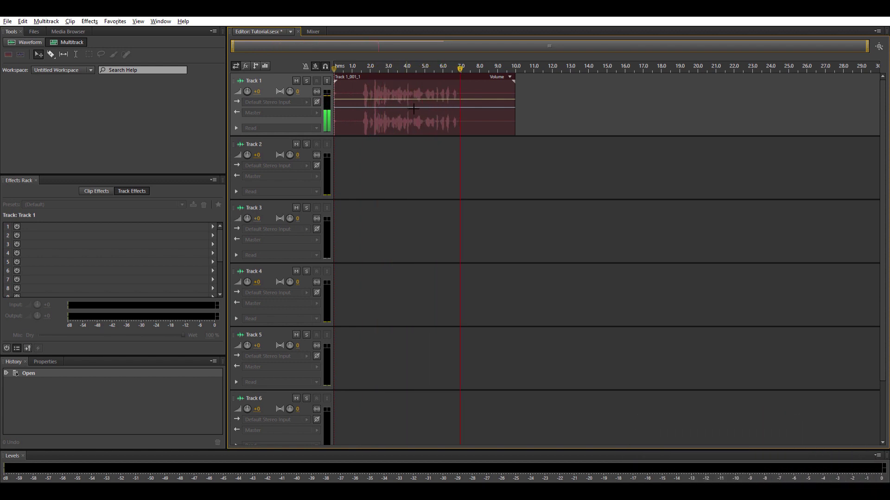
key("space")
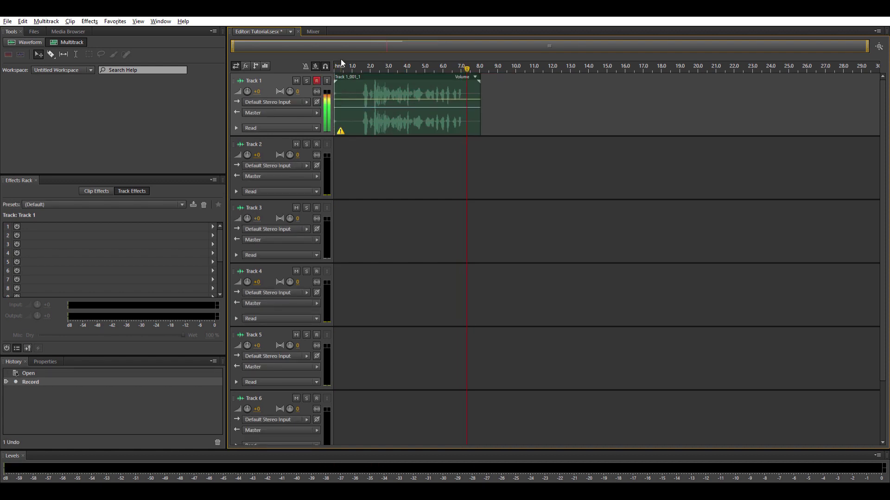
Step: Play the recording back from the start and select the Track 1_001_1 clip
left_click(341, 60)
key("space")
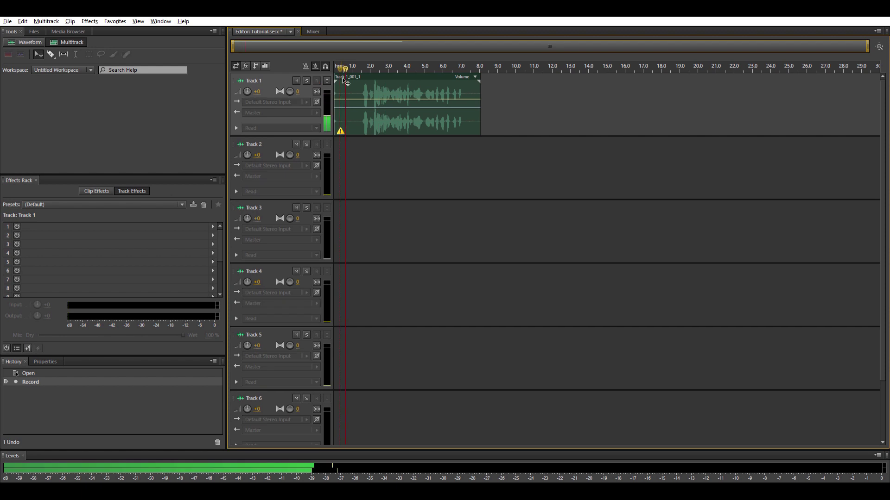
key("space")
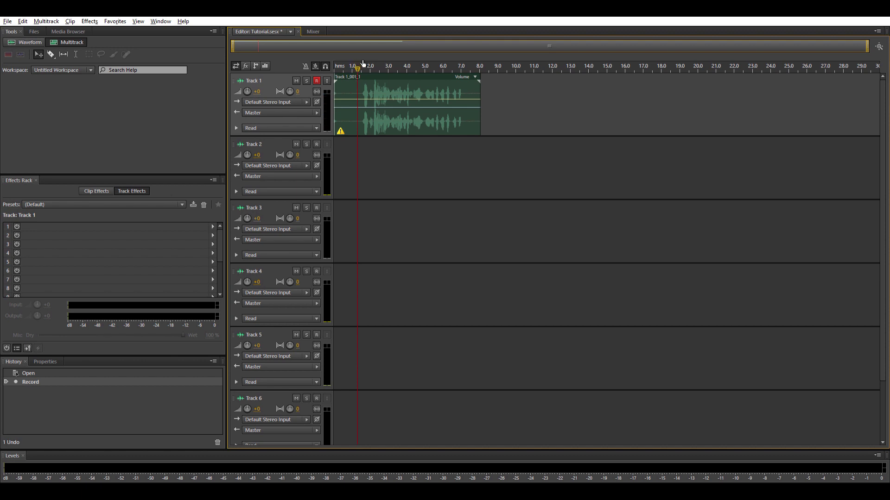
left_click(346, 68)
left_click(342, 67)
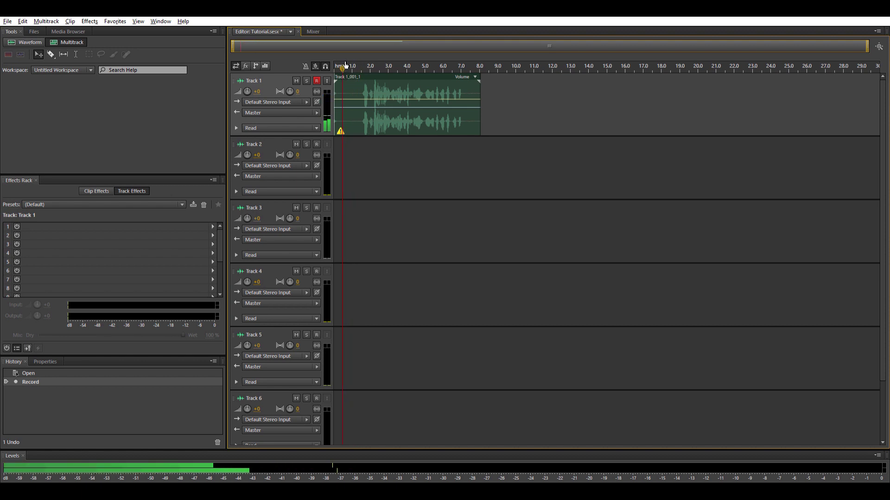
left_click(375, 85)
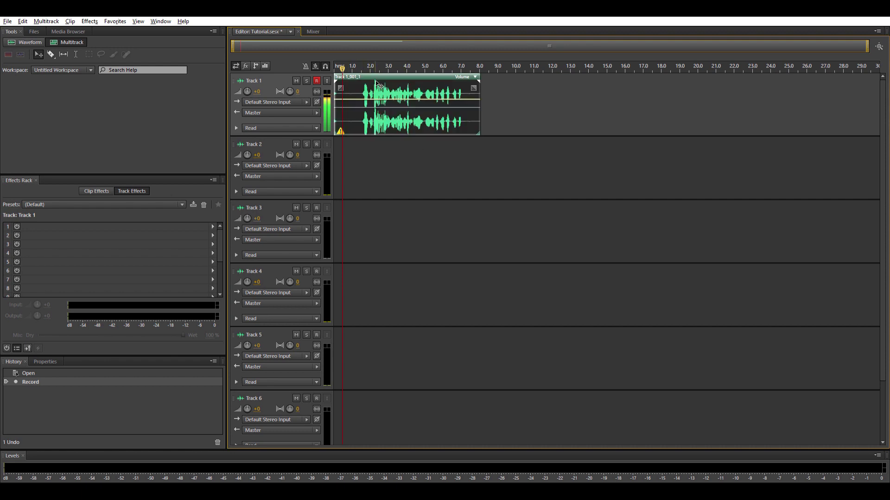
Step: In the Waveform editor, capture a noise print from the silent 0.25–1.3 s opening
double_click(370, 84)
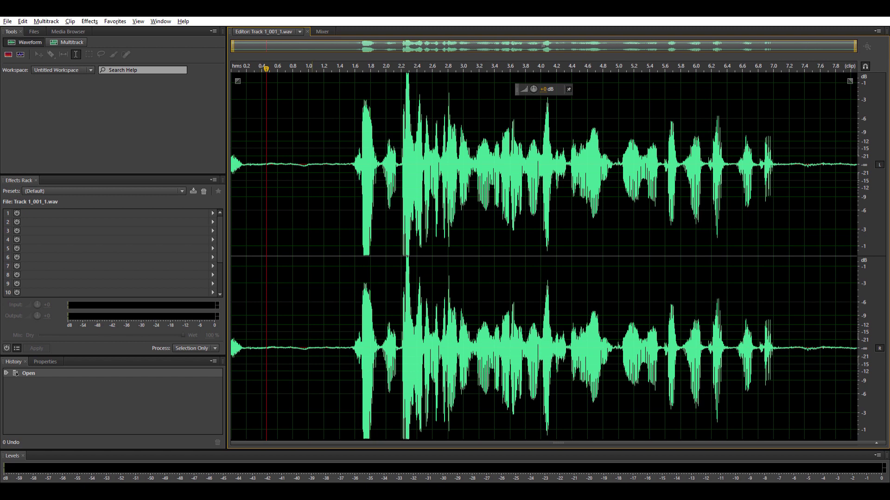
key("space")
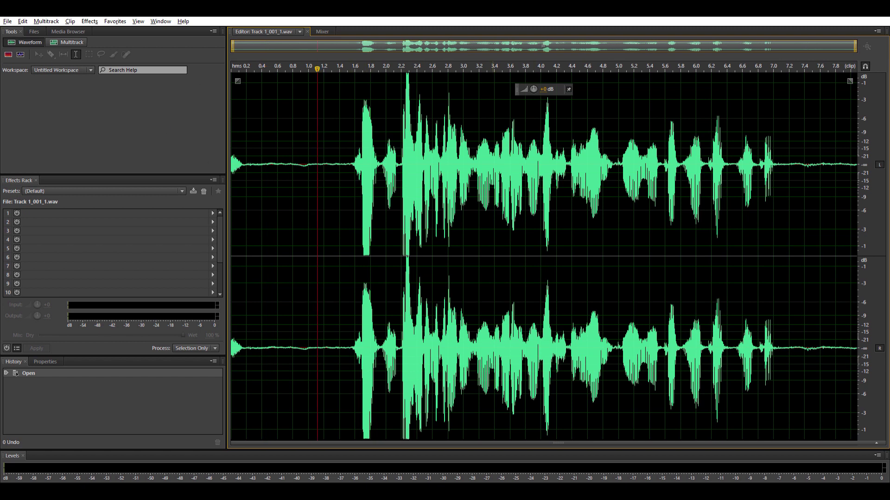
left_click(250, 209)
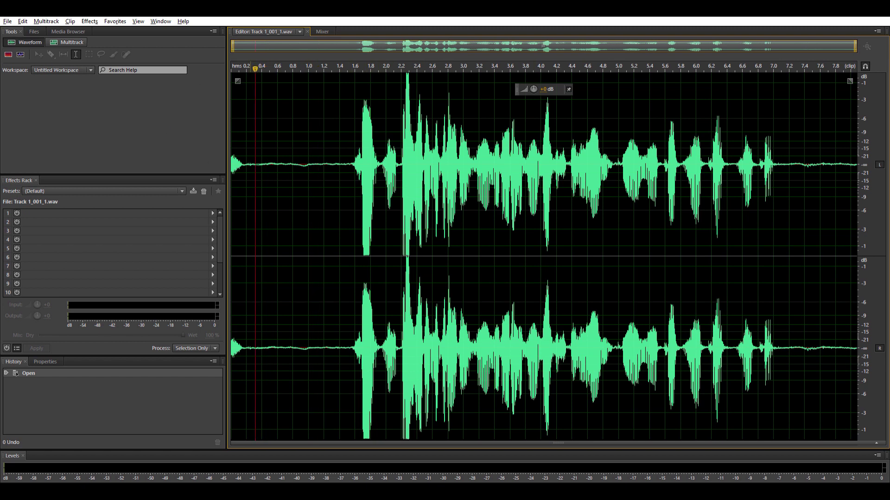
left_click_drag(250, 208, 340, 209)
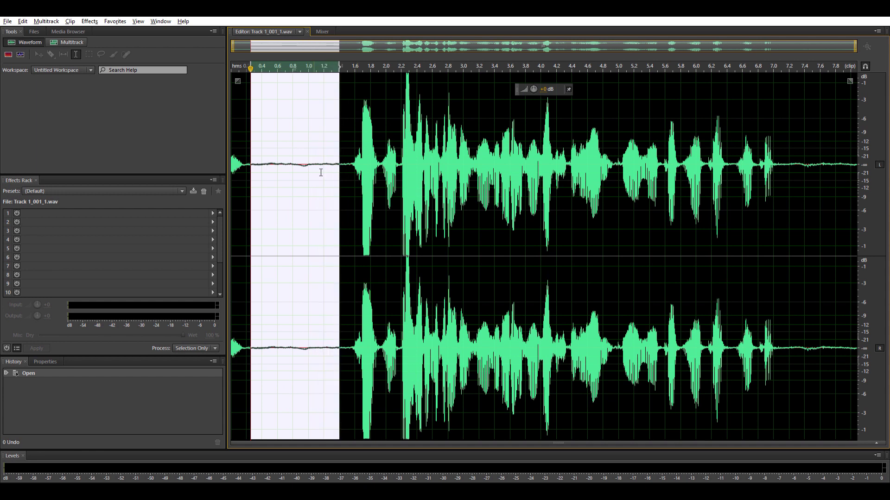
key("shift+p")
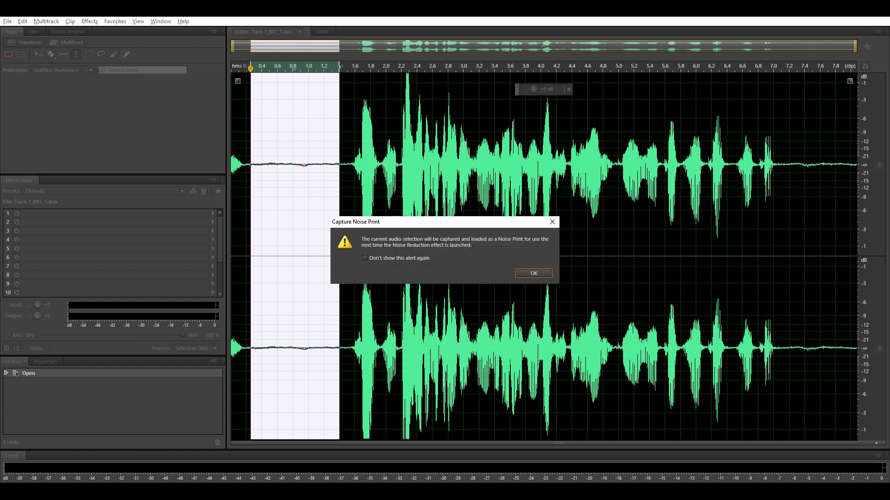
key("Return")
left_click(500, 206)
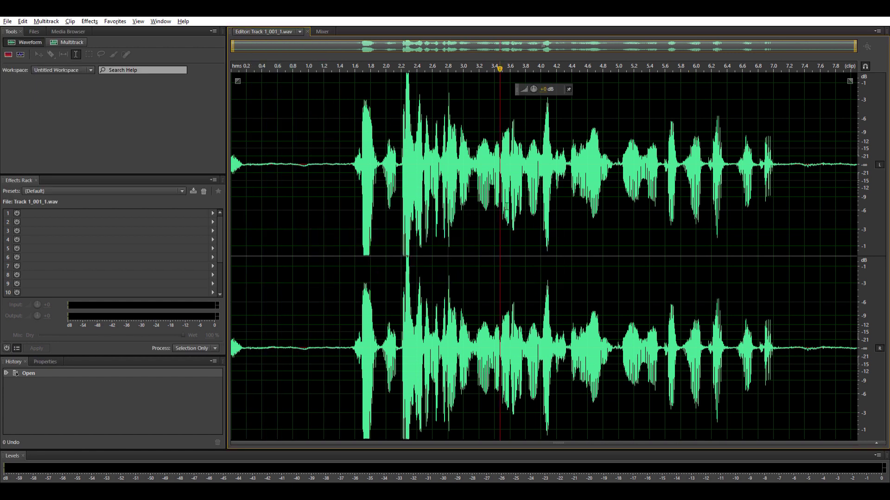
Step: Apply Noise Reduction across the entire recording
left_click(364, 199)
key("ctrl+a")
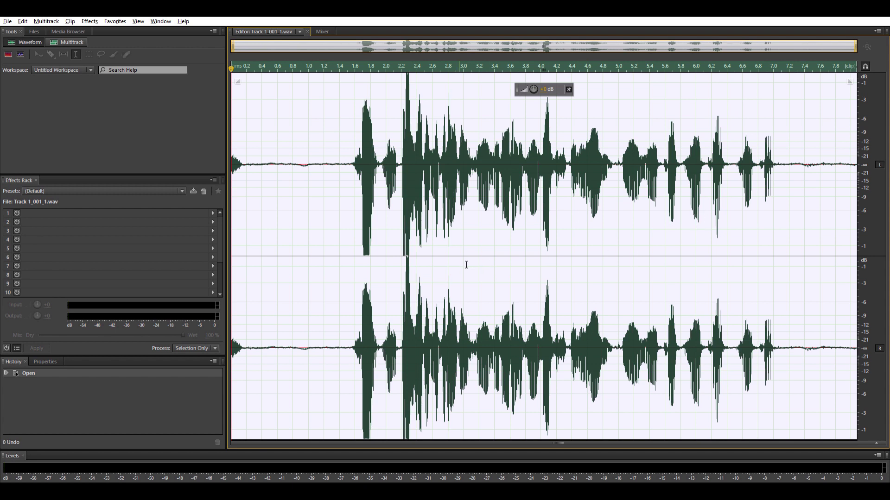
key("ctrl+shift+p")
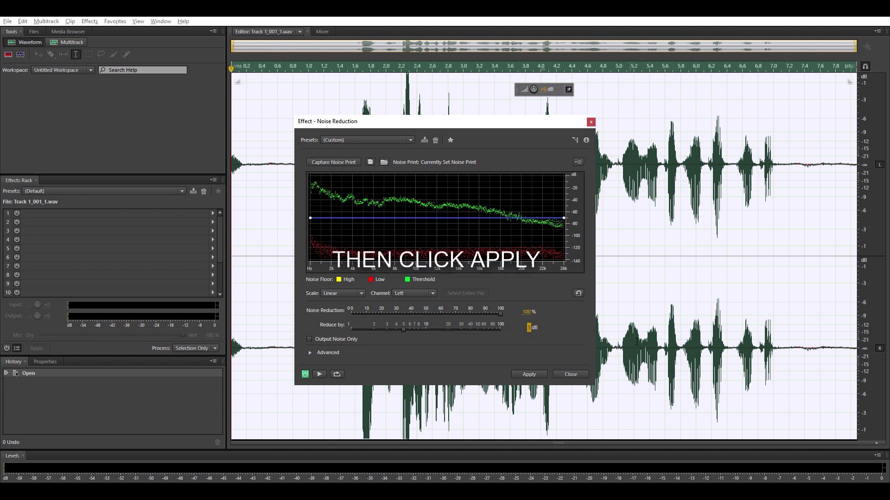
left_click(528, 374)
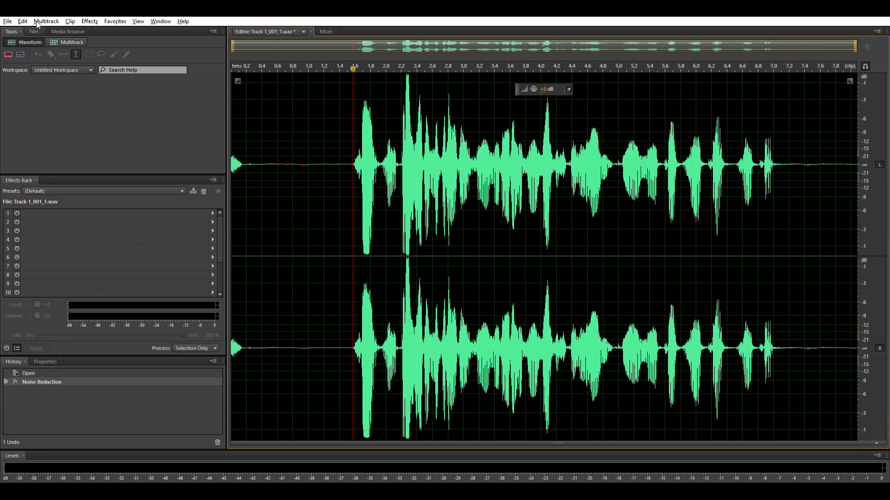
Step: Reopen the Tutorial.sesx session and make Track 2 the target track
left_click(36, 31)
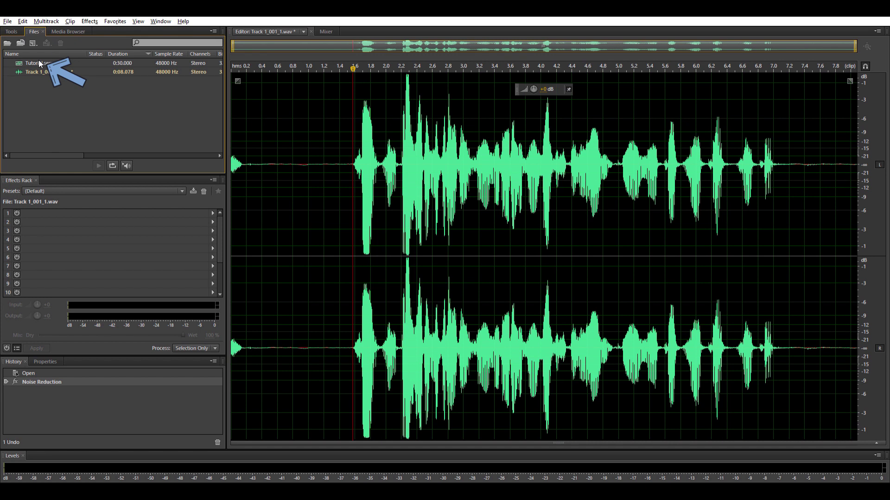
double_click(42, 63)
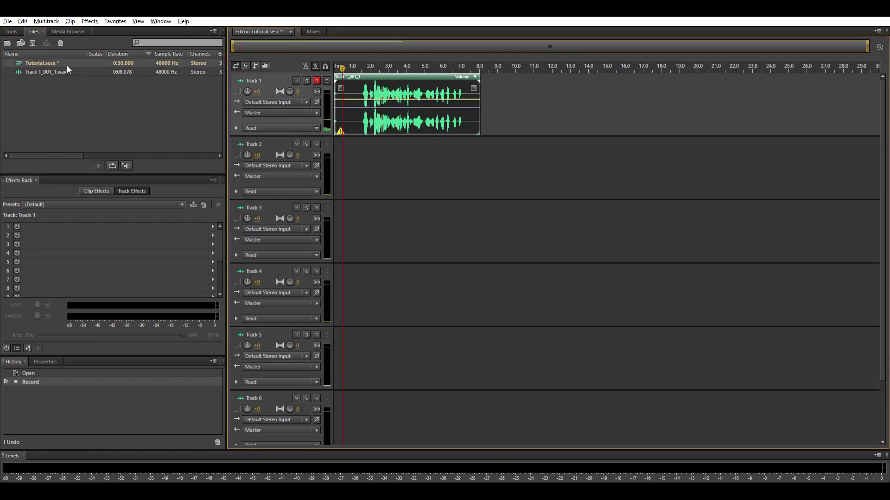
left_click(407, 168)
left_click_drag(344, 63, 349, 65)
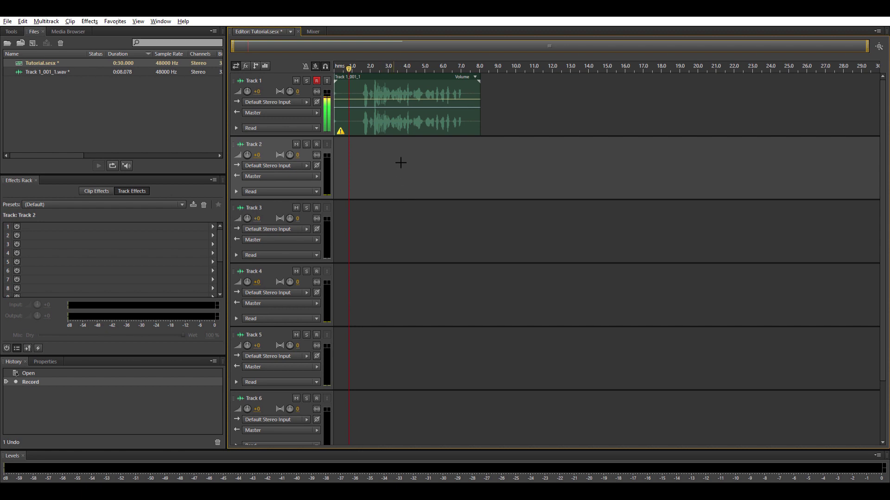
left_click_drag(359, 65, 349, 64)
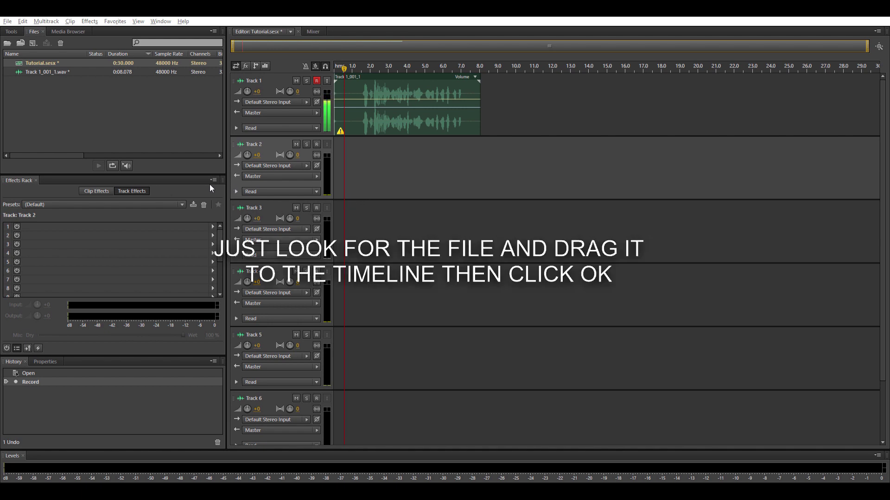
Step: Add the music MP3 to Track 2, shift it earlier, then delete it
mouse_move(584, 170)
left_mouse_down()
mouse_move(606, 171)
mouse_move(591, 173)
left_mouse_up()
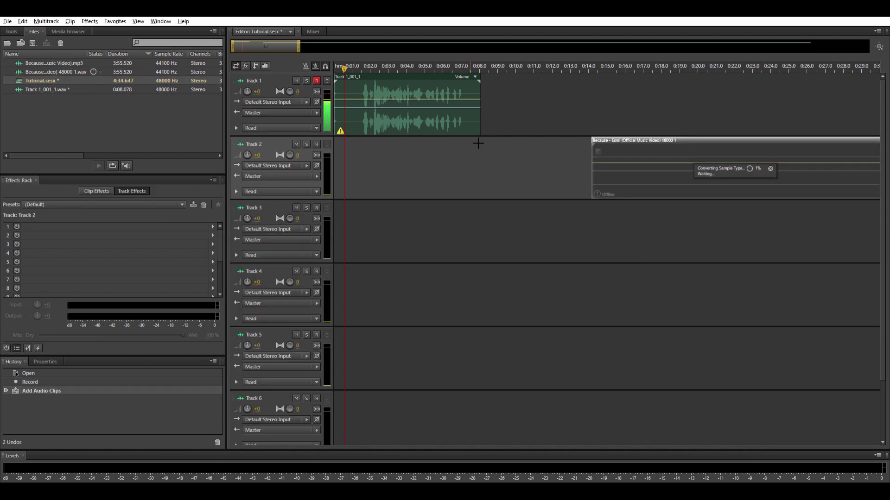
left_click_drag(633, 136, 485, 144)
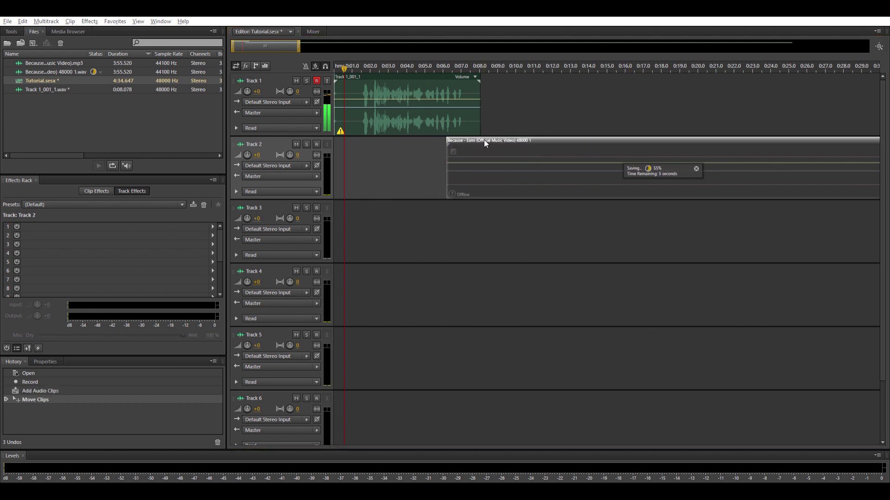
left_click(510, 66)
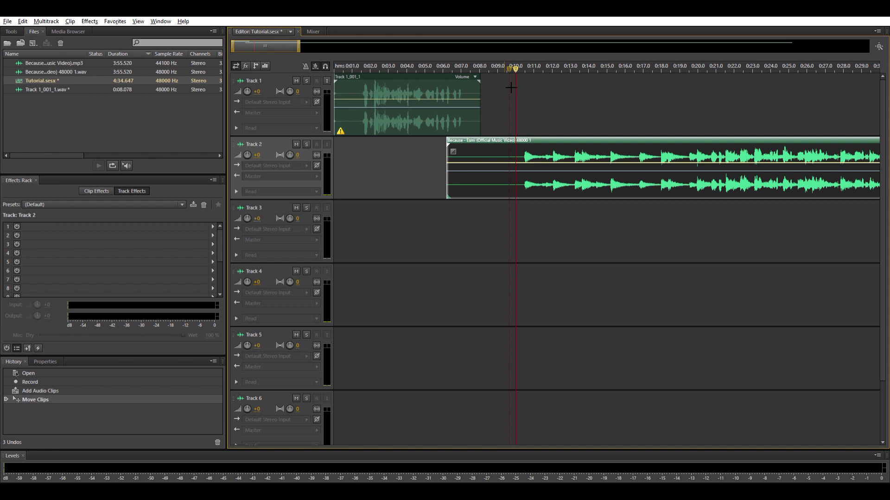
left_click(505, 66)
key("Delete")
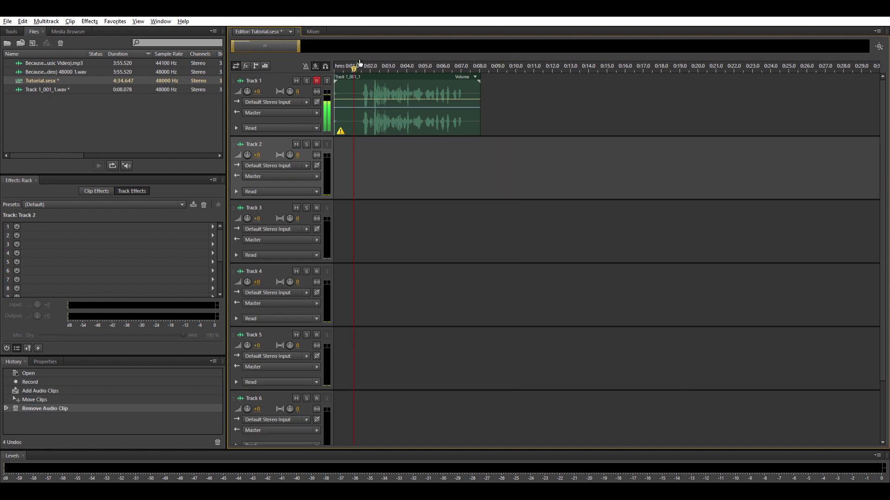
key("Home")
key("space")
key("space")
Step: Export the entire session as a 320 Kbps MP3 mixdown named TUTORIAL_mixdown.mp3
left_click(354, 64)
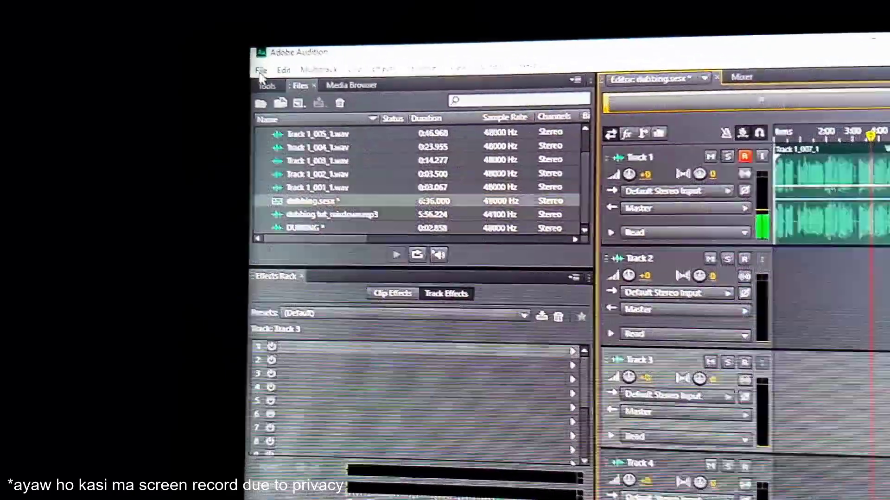
left_click(249, 77)
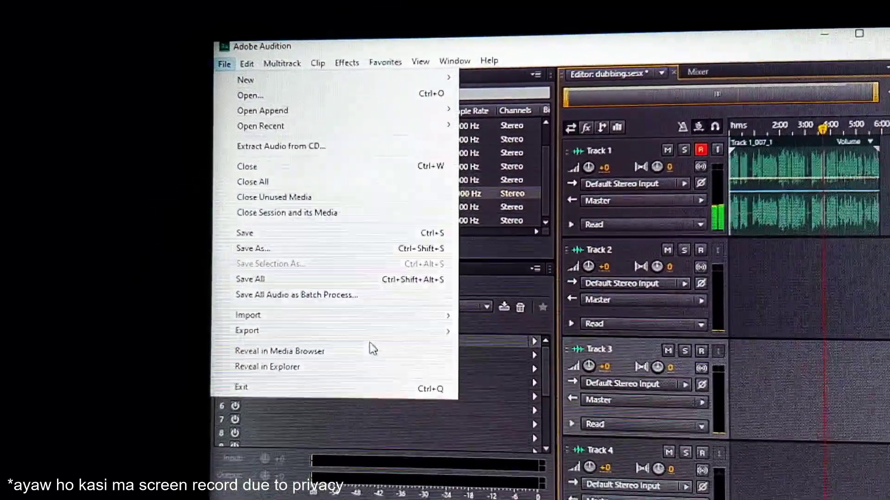
mouse_move(373, 332)
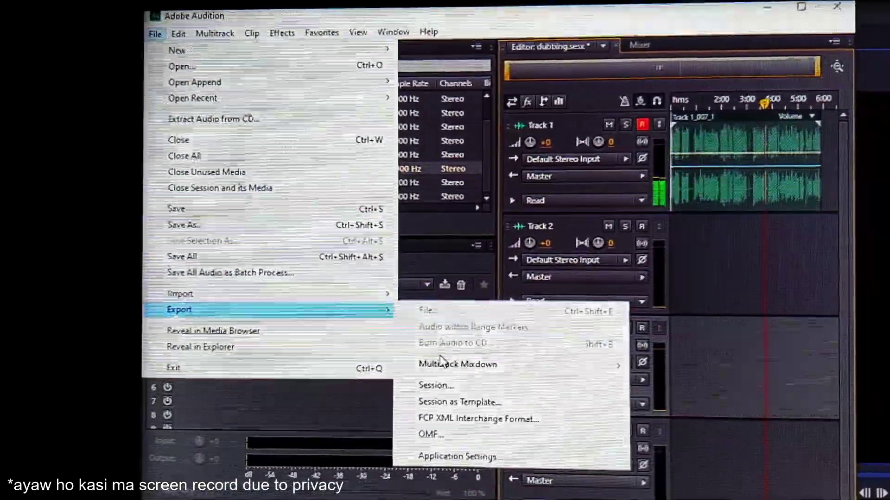
mouse_move(507, 388)
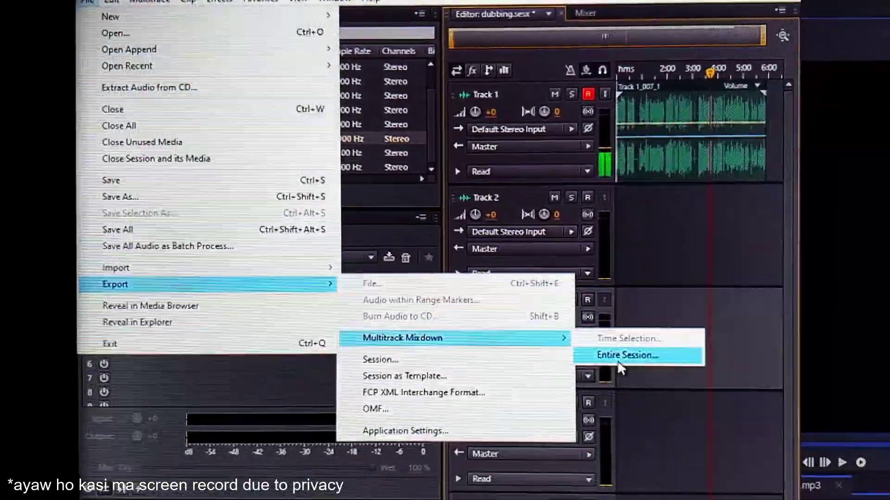
left_click(672, 378)
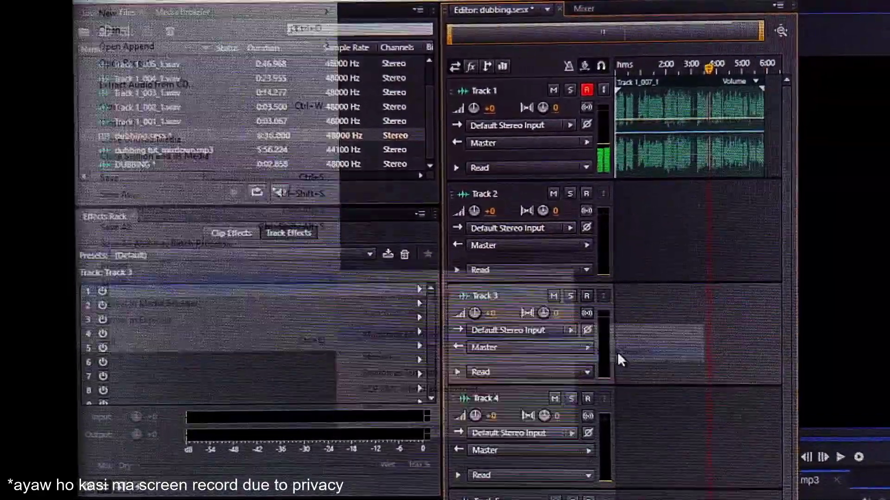
key("Tab")
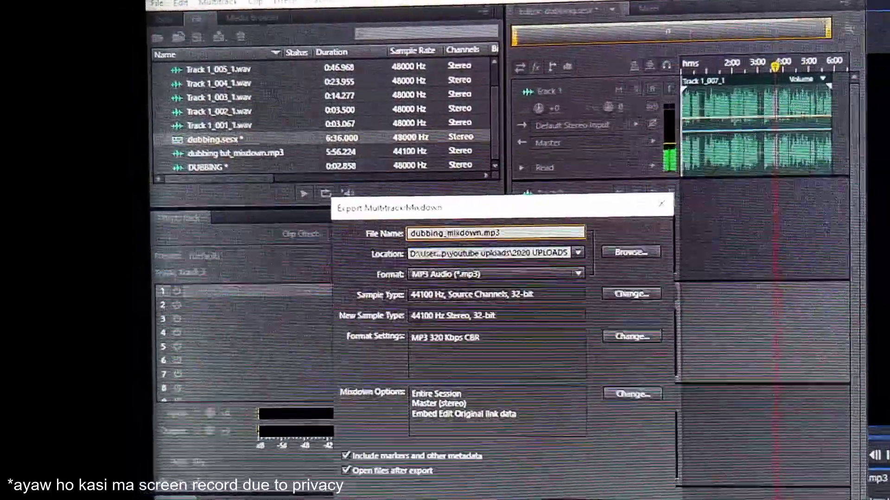
double_click(424, 234)
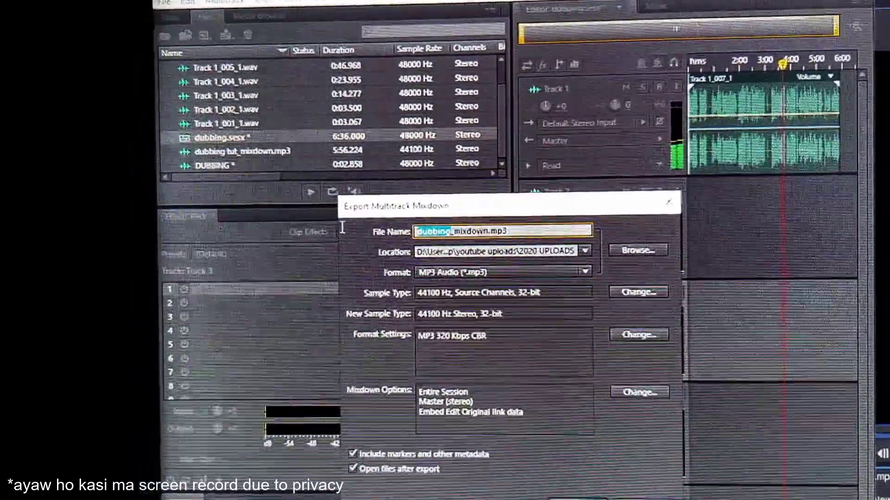
type("TUTORI")
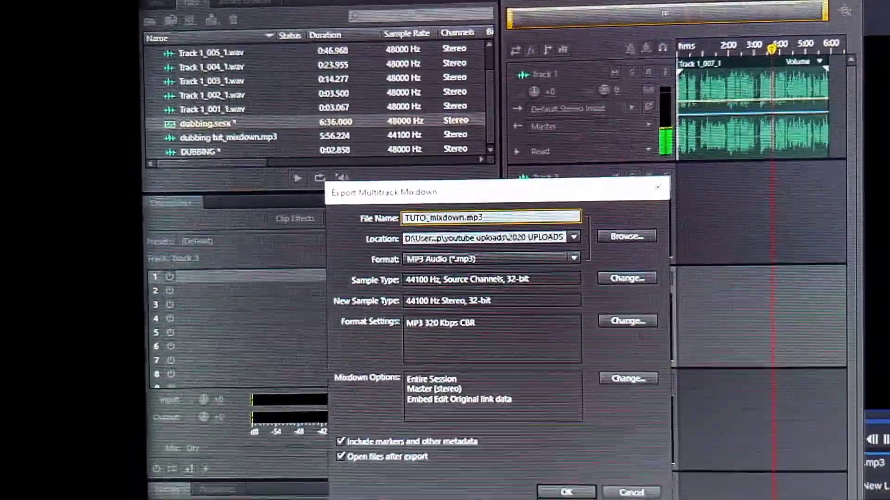
type("AL")
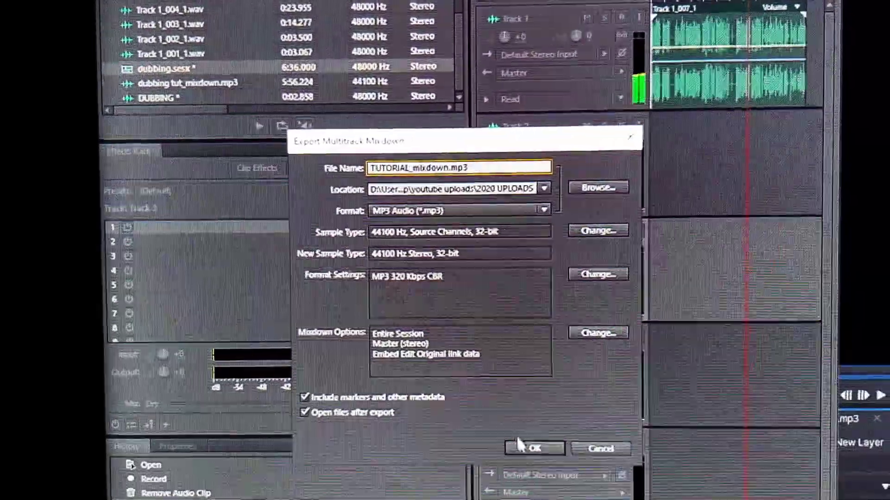
left_click(521, 445)
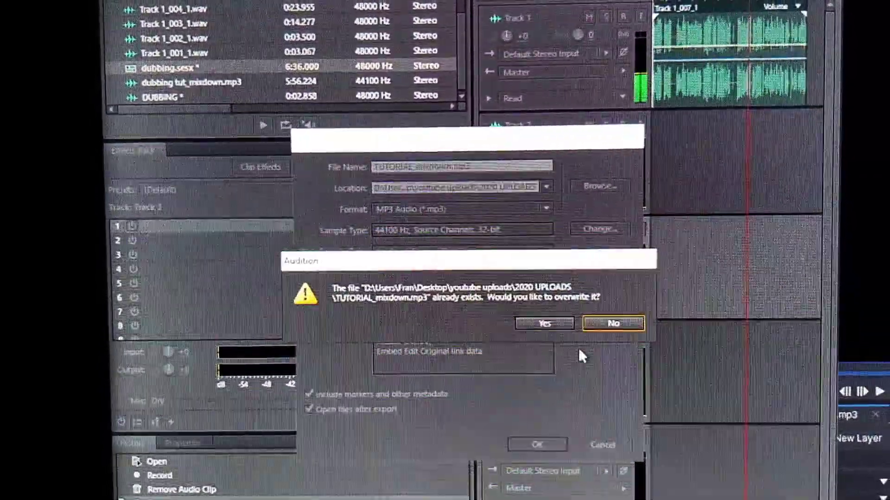